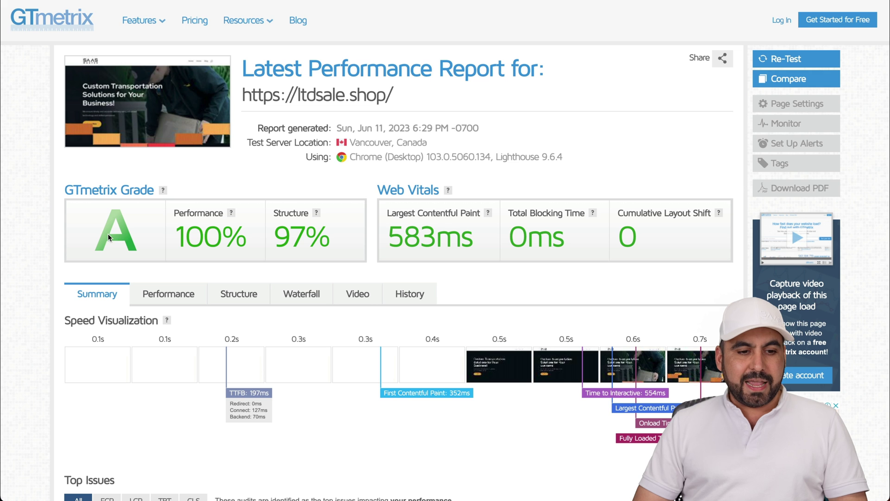
- Add the Business web hosting plan to the cart on the Hostinger site
{"action": "scroll", "coordinate": [585, 316], "scroll_direction": "down", "scroll_amount": 3}
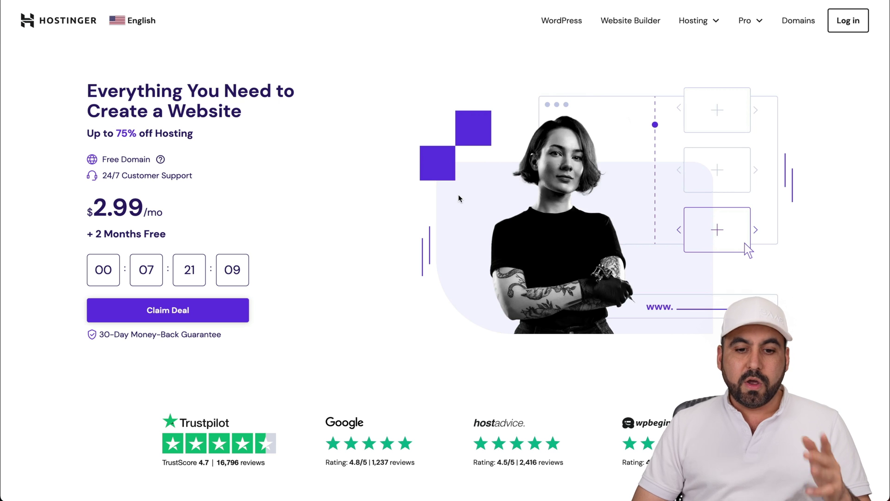
{"action": "scroll", "coordinate": [459, 198], "scroll_direction": "down", "scroll_amount": 6}
{"action": "scroll", "coordinate": [458, 198], "scroll_direction": "down", "scroll_amount": 5}
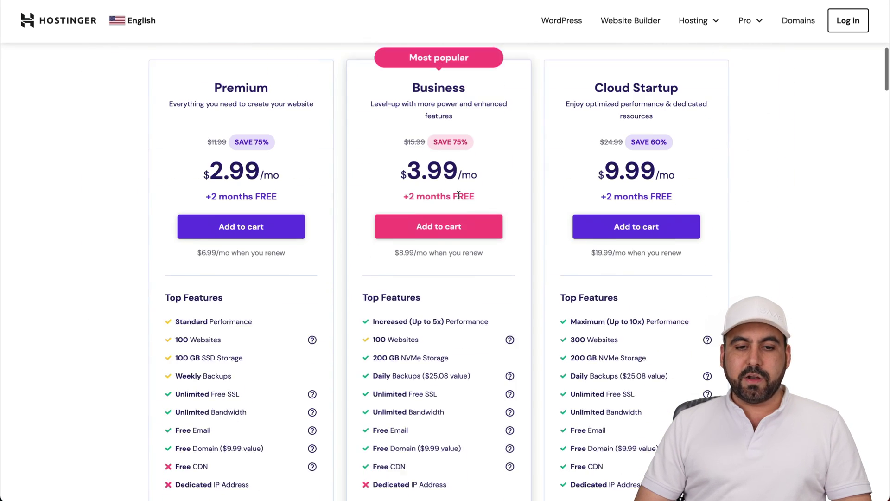
{"action": "scroll", "coordinate": [455, 153], "scroll_direction": "up", "scroll_amount": 1}
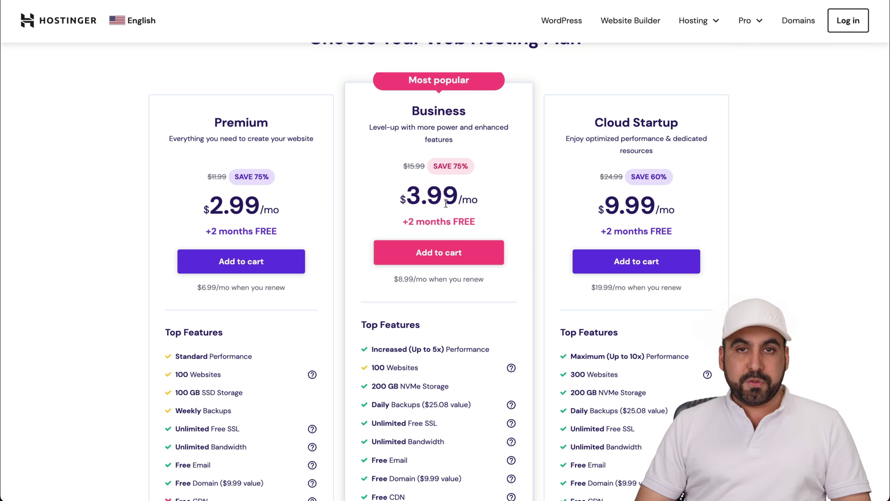
{"action": "left_click", "coordinate": [459, 256]}
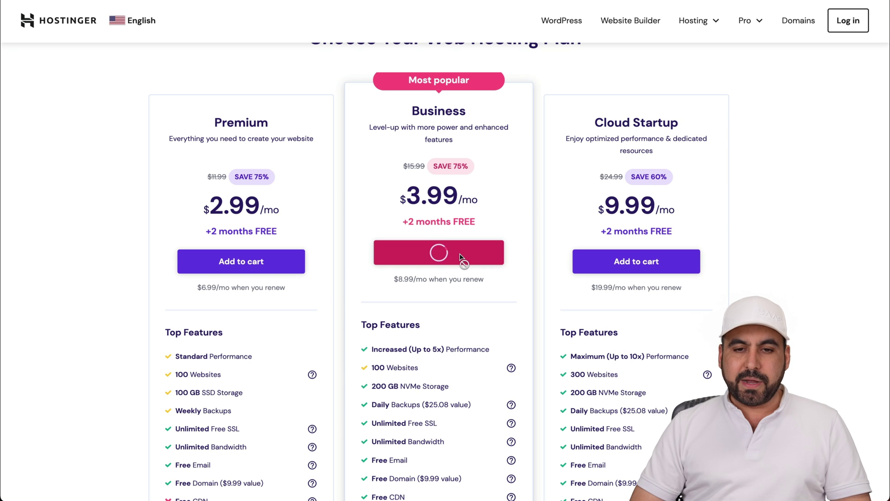
{"action": "left_click", "coordinate": [460, 257]}
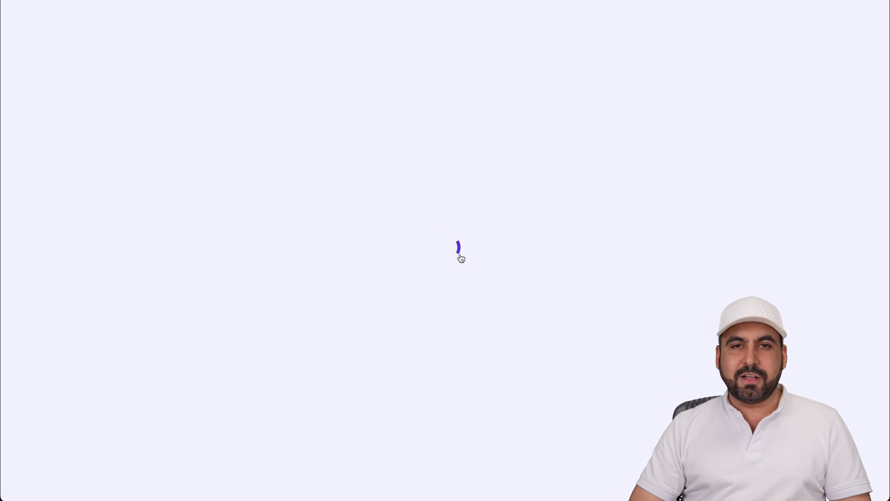
- Apply the coupon code SAASMASTER to the 48-month Business Web Hosting order at checkout
{"action": "scroll", "coordinate": [461, 256], "scroll_direction": "down", "scroll_amount": 5}
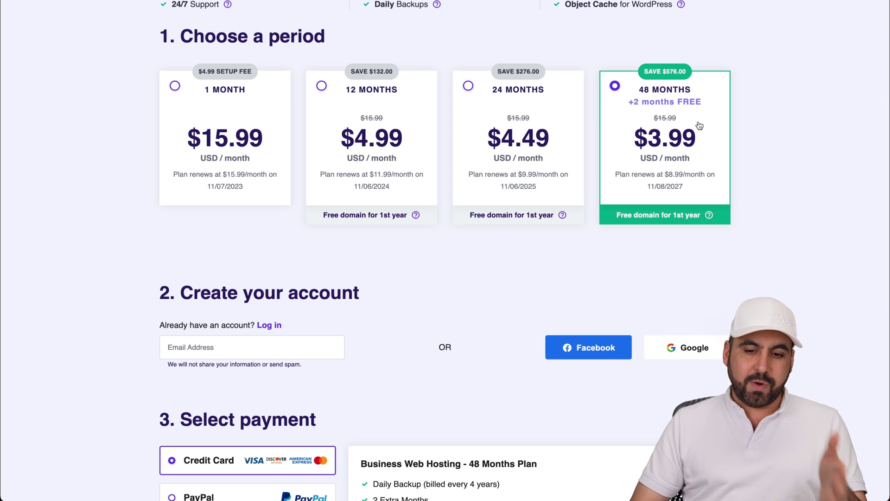
{"action": "scroll", "coordinate": [705, 261], "scroll_direction": "down", "scroll_amount": 3}
{"action": "scroll", "coordinate": [705, 261], "scroll_direction": "down", "scroll_amount": 9}
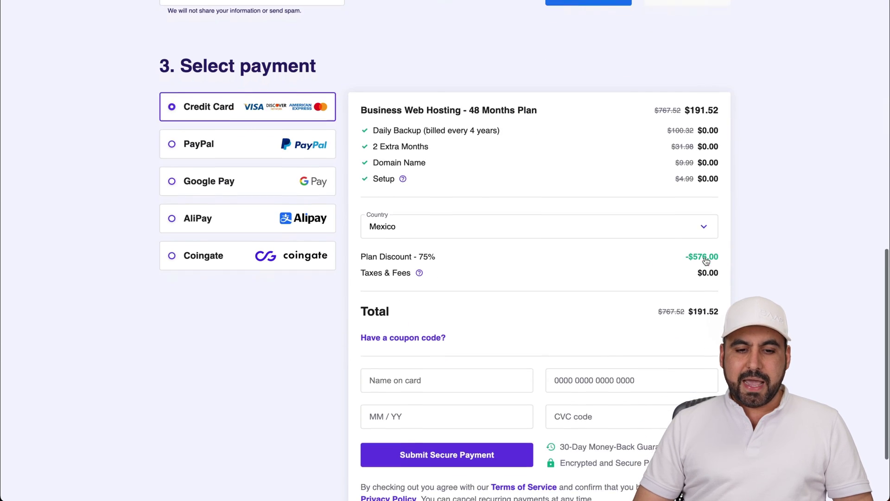
{"action": "scroll", "coordinate": [705, 259], "scroll_direction": "up", "scroll_amount": 2}
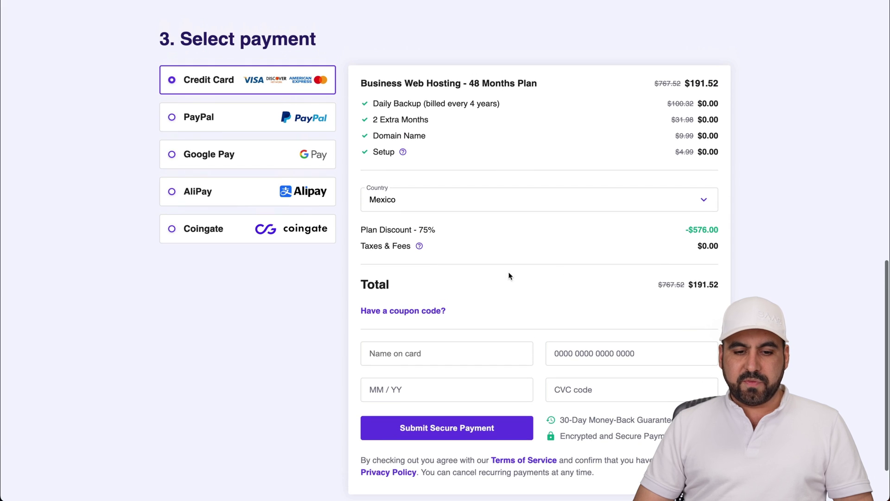
{"action": "left_click", "coordinate": [366, 311]}
{"action": "left_click", "coordinate": [398, 340]}
{"action": "type", "text": "SAASMASTER"}
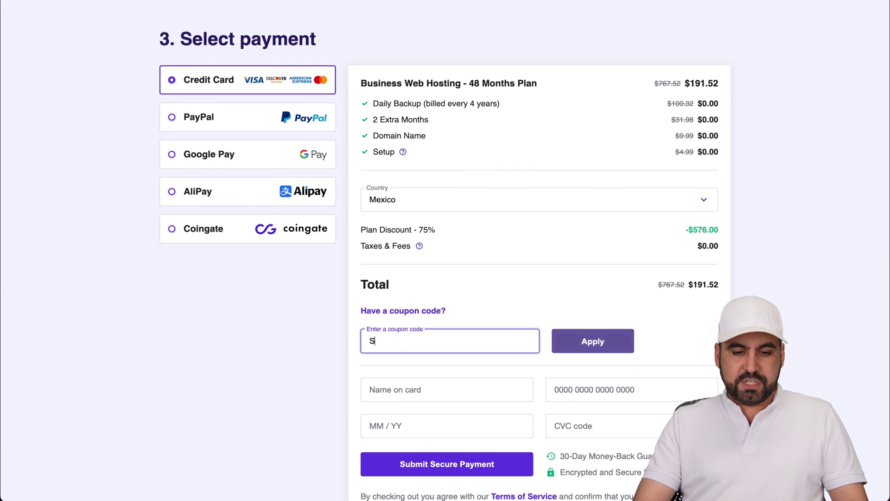
{"action": "left_click", "coordinate": [592, 341]}
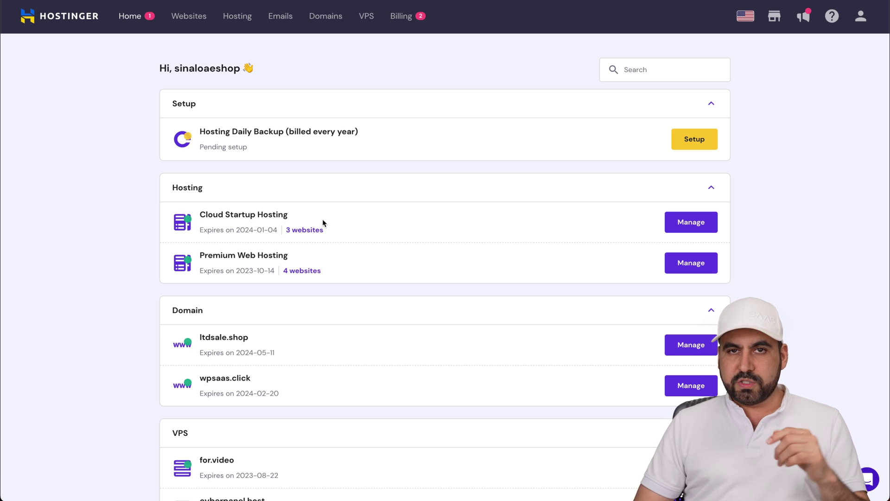
- Open the detailed CDN settings of ltdsale.shop under the Cloud Startup Hosting plan
{"action": "left_click", "coordinate": [686, 222]}
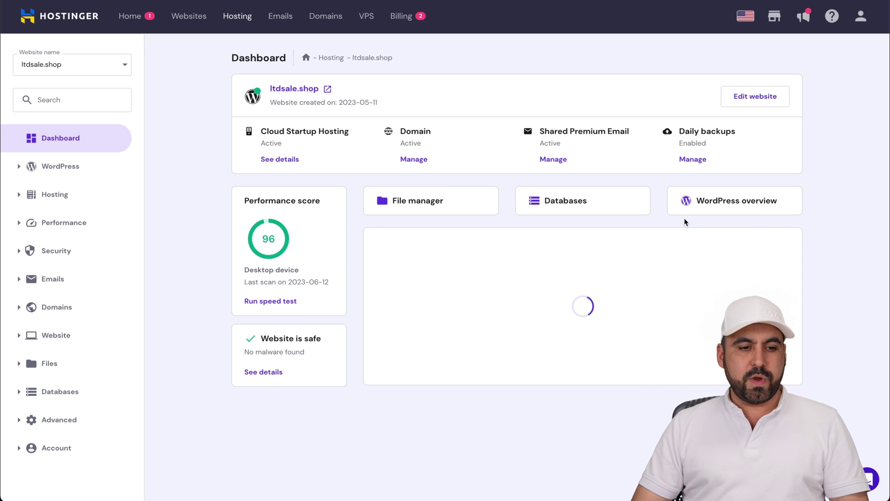
{"action": "left_click", "coordinate": [87, 223]}
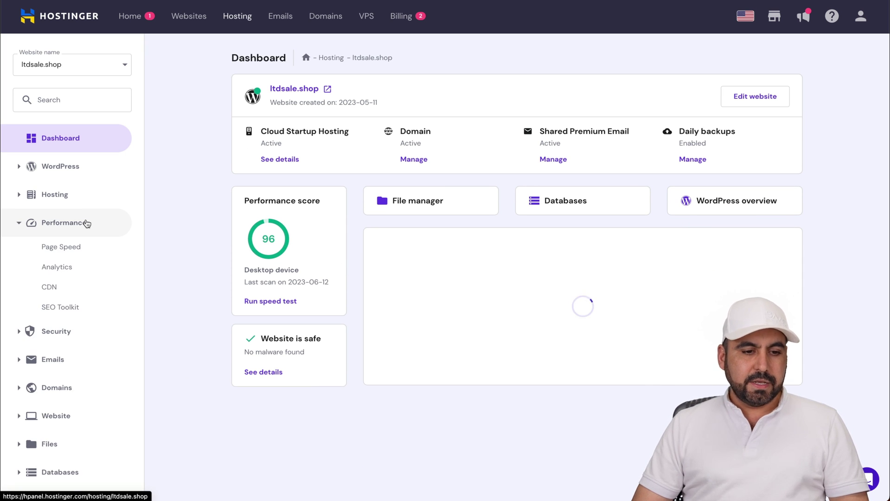
{"action": "left_click", "coordinate": [72, 292]}
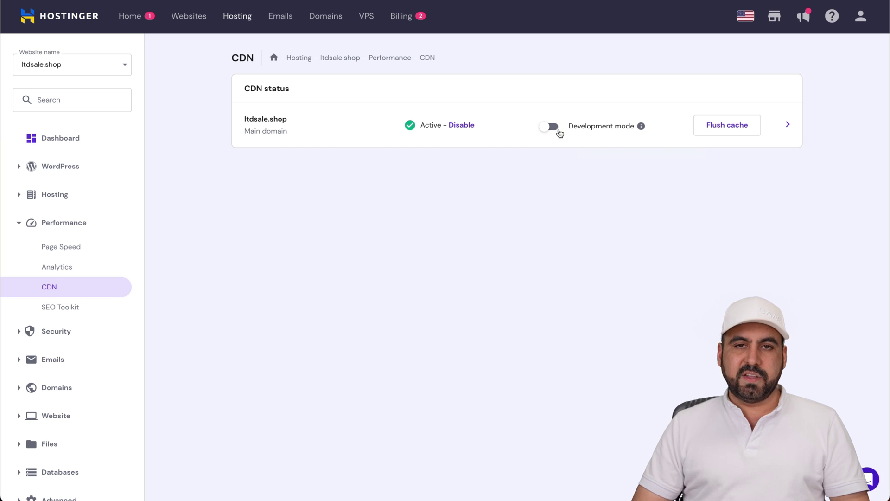
{"action": "left_click", "coordinate": [787, 125]}
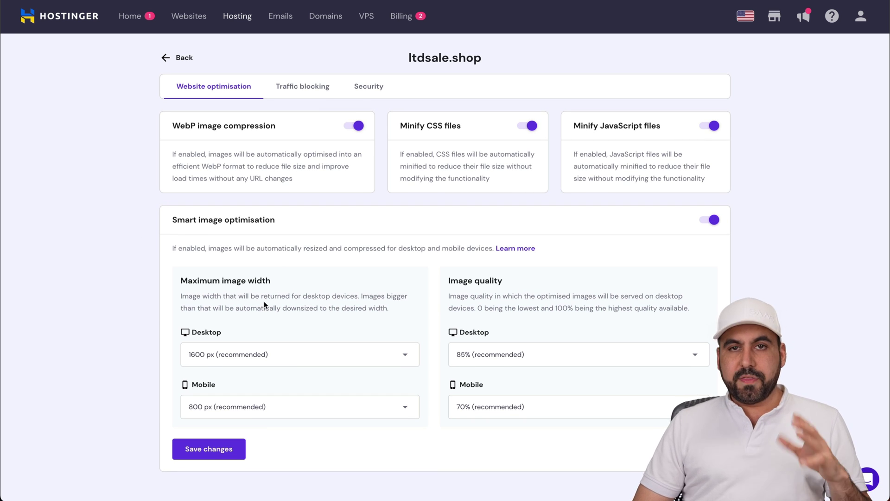
- Examine the desktop maximum image width and desktop image quality options of Smart image optimisation, leaving the recommended values selected
{"action": "left_click", "coordinate": [347, 363]}
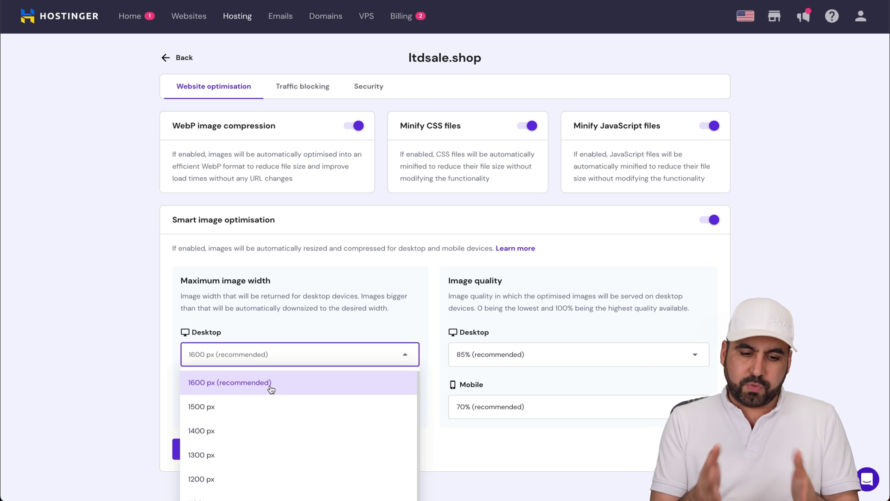
{"action": "left_click", "coordinate": [156, 355]}
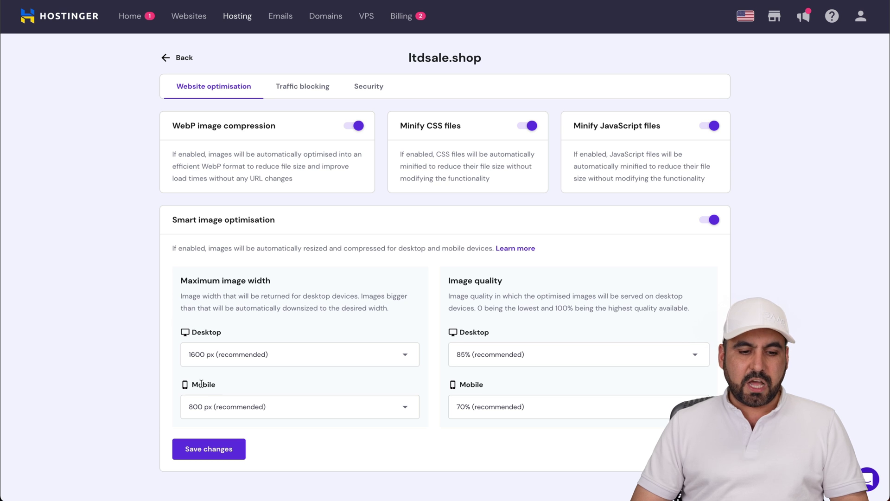
{"action": "left_click", "coordinate": [244, 355]}
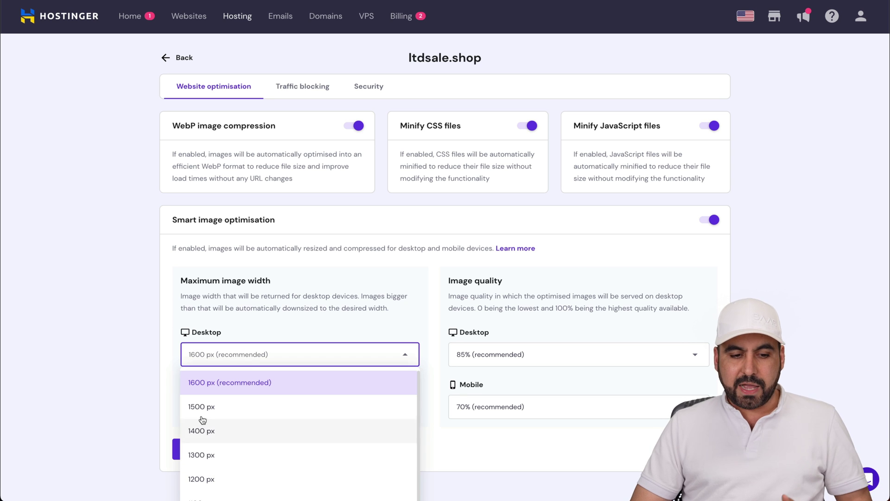
{"action": "left_click", "coordinate": [162, 371]}
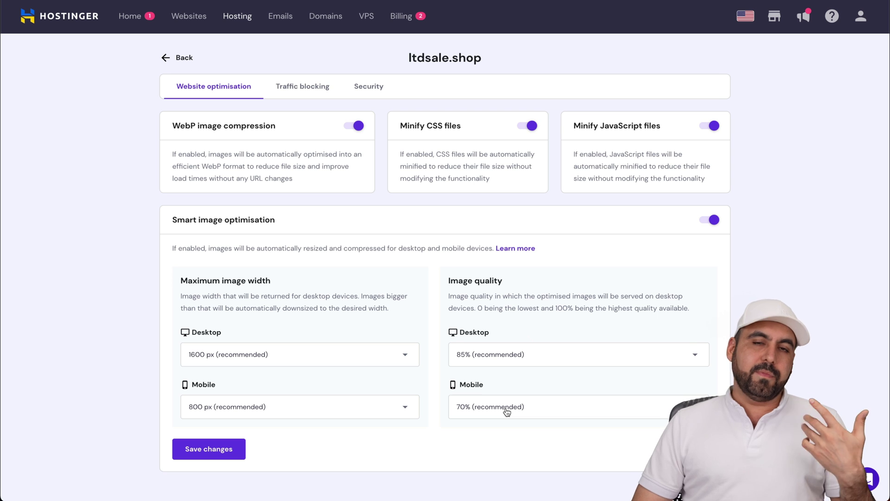
{"action": "left_click", "coordinate": [507, 354]}
{"action": "scroll", "coordinate": [514, 388], "scroll_direction": "down", "scroll_amount": 1}
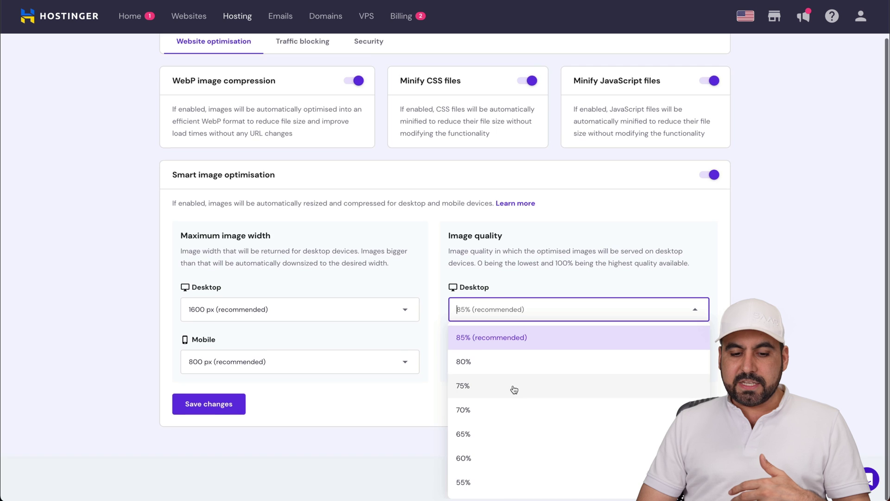
{"action": "left_click", "coordinate": [538, 288]}
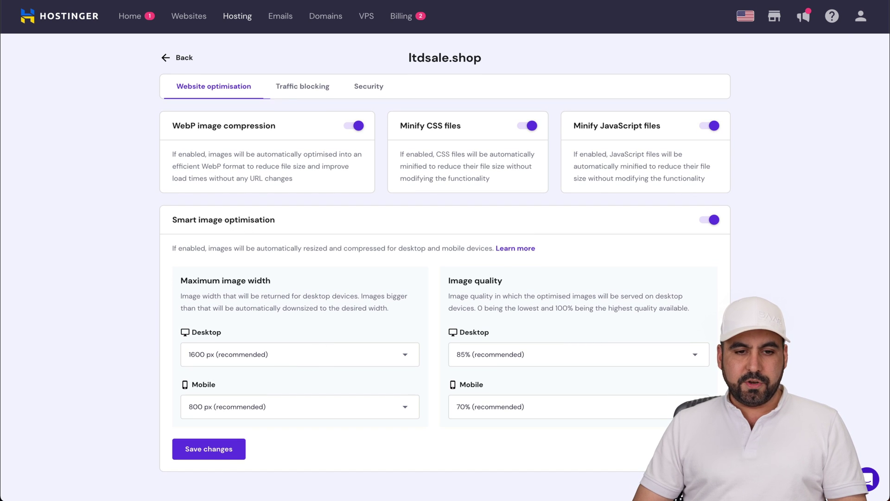
- View the IP address blocking form in the site's traffic blocking settings and close it without blocking any address
{"action": "left_click", "coordinate": [312, 94]}
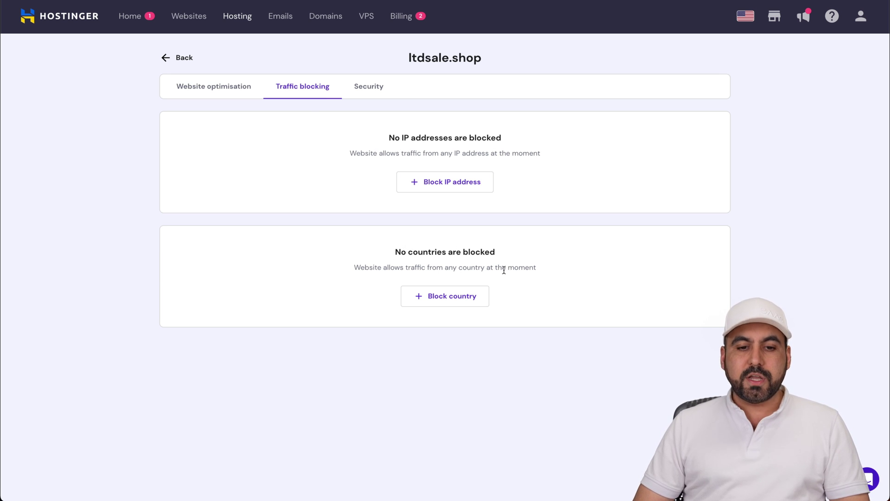
{"action": "left_click", "coordinate": [436, 183]}
{"action": "left_click", "coordinate": [324, 240]}
{"action": "left_click", "coordinate": [395, 334]}
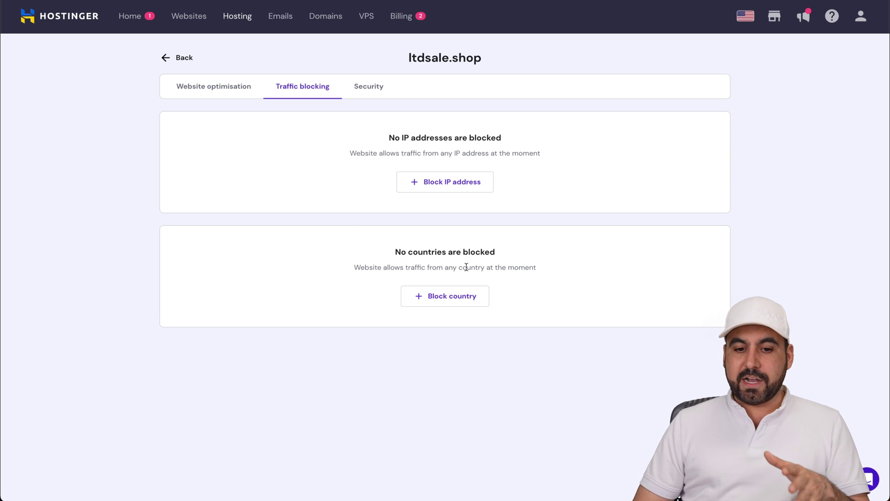
- Look through the options for blocking a country's traffic and close them without blocking any country
{"action": "left_click", "coordinate": [450, 296]}
{"action": "scroll", "coordinate": [429, 275], "scroll_direction": "down", "scroll_amount": 5}
{"action": "scroll", "coordinate": [429, 275], "scroll_direction": "down", "scroll_amount": 2}
{"action": "left_click", "coordinate": [504, 336]}
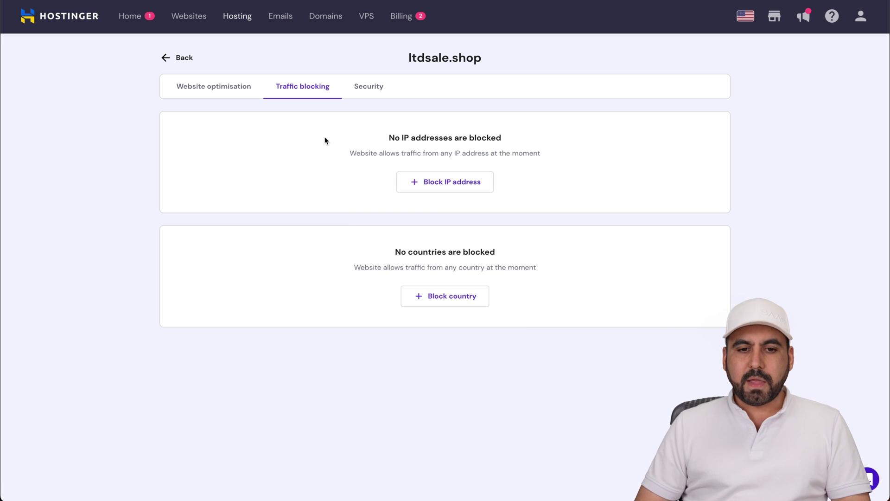
- Check the CDN's TLS 1.3 security setting for ltdsale.shop and return to the CDN status page
{"action": "left_click", "coordinate": [377, 87]}
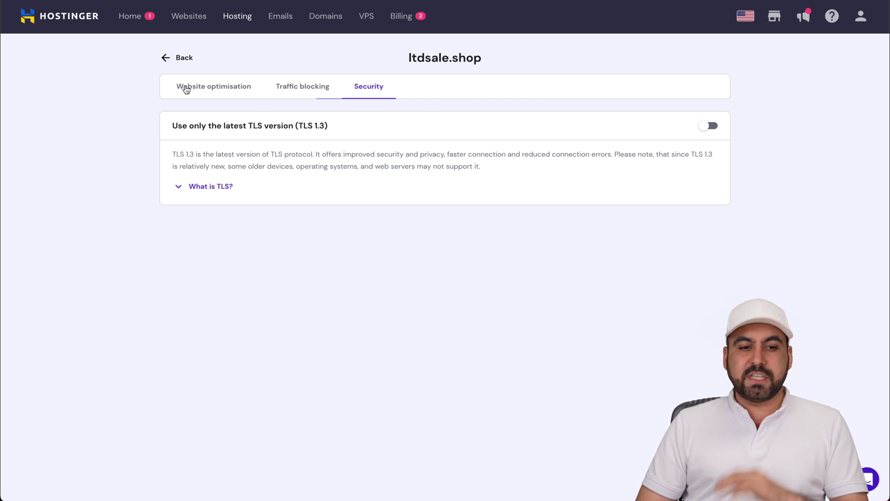
{"action": "left_click", "coordinate": [193, 87]}
{"action": "left_click", "coordinate": [171, 60]}
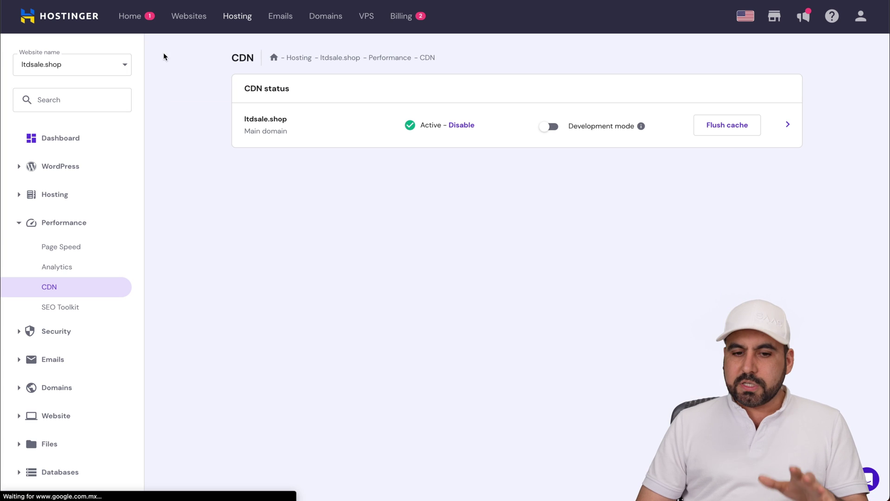